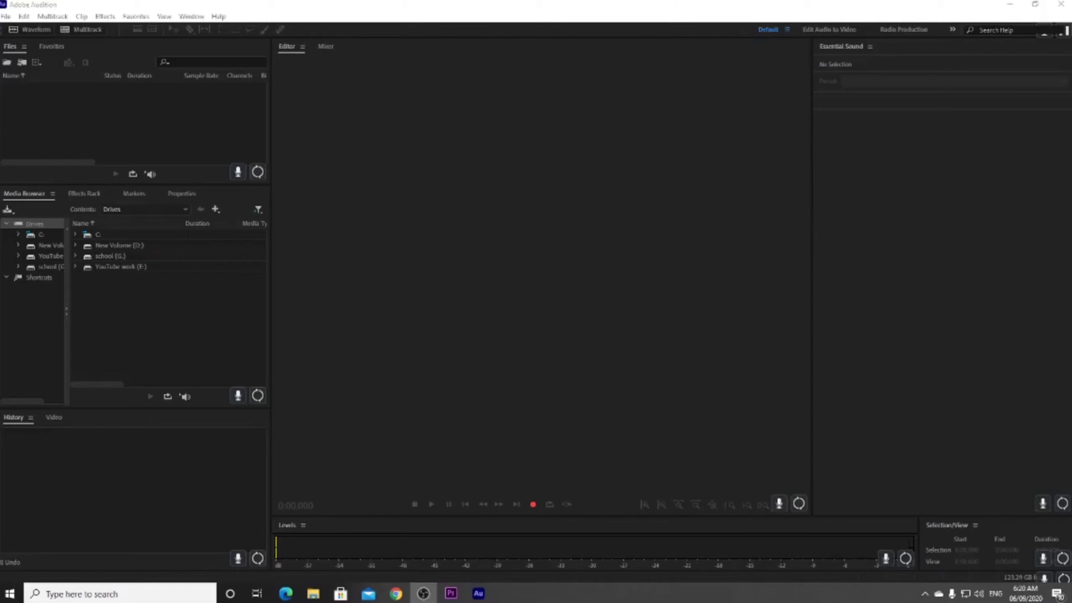
- Create a blank stereo audio file called 'how to use adobe audition'
{"action": "left_click", "coordinate": [6, 16]}
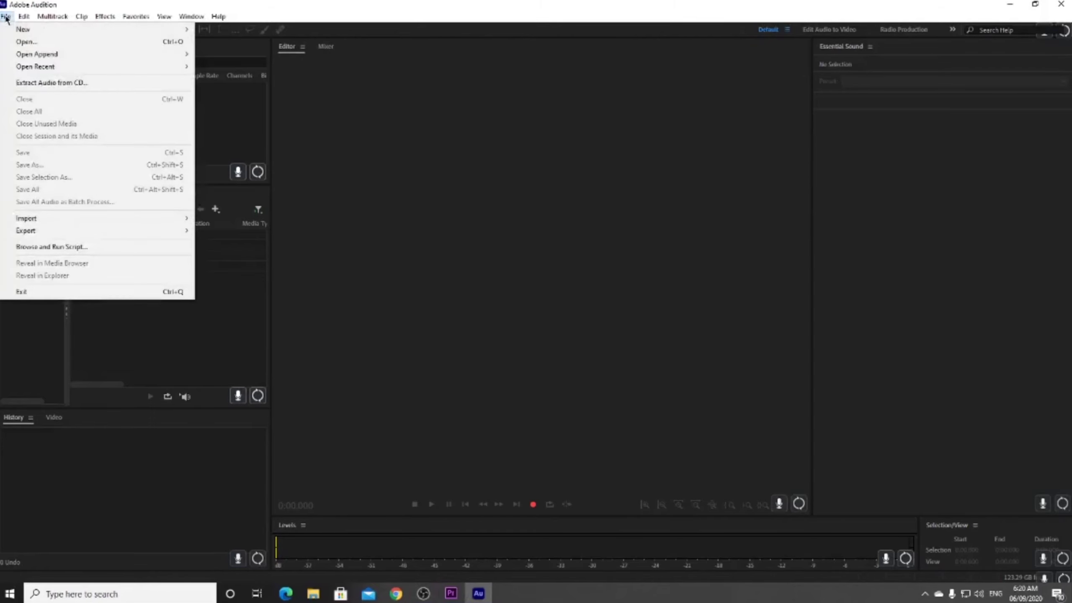
{"action": "mouse_move", "coordinate": [22, 29]}
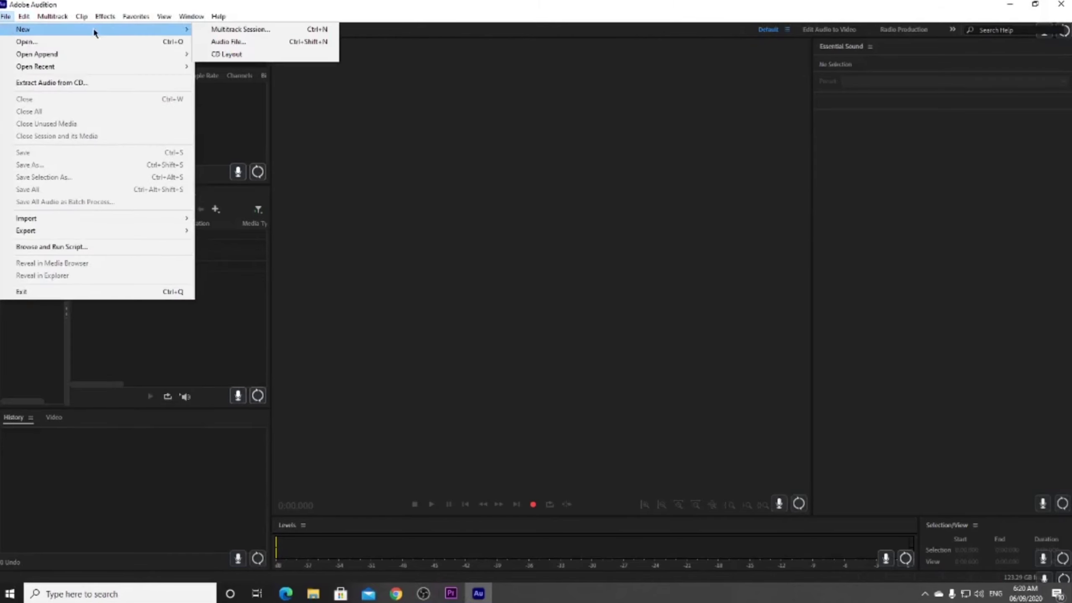
{"action": "left_click", "coordinate": [235, 42]}
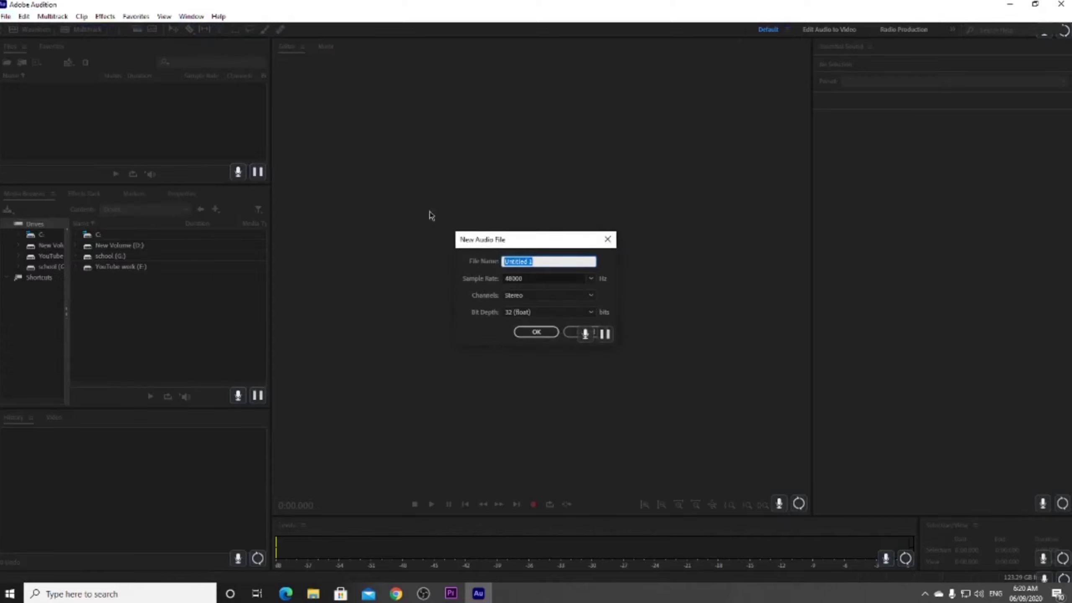
{"action": "type", "text": "how to use adobe audition"}
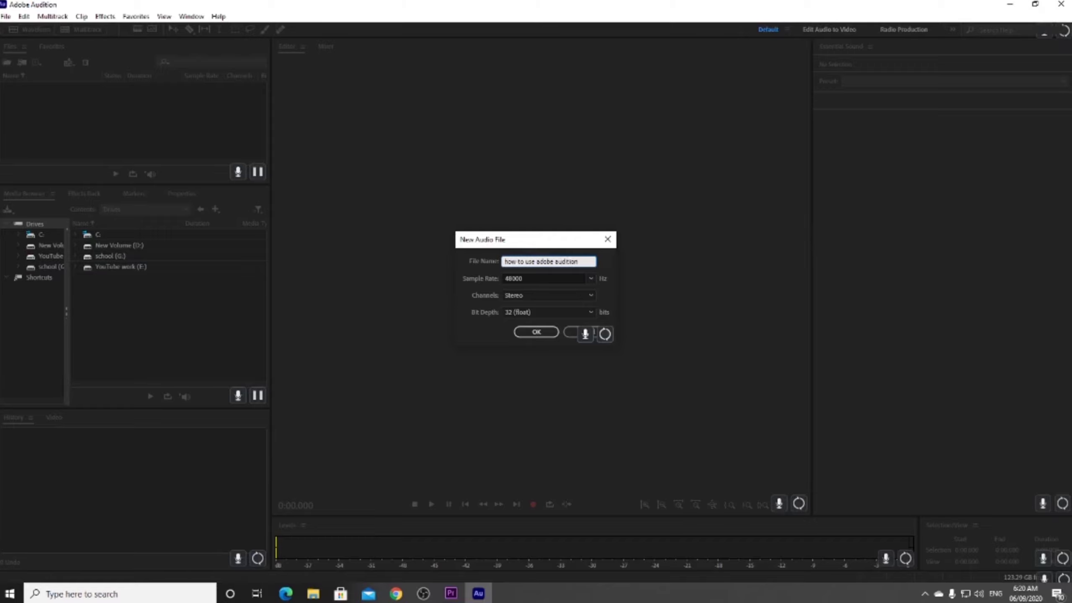
{"action": "left_click", "coordinate": [536, 334]}
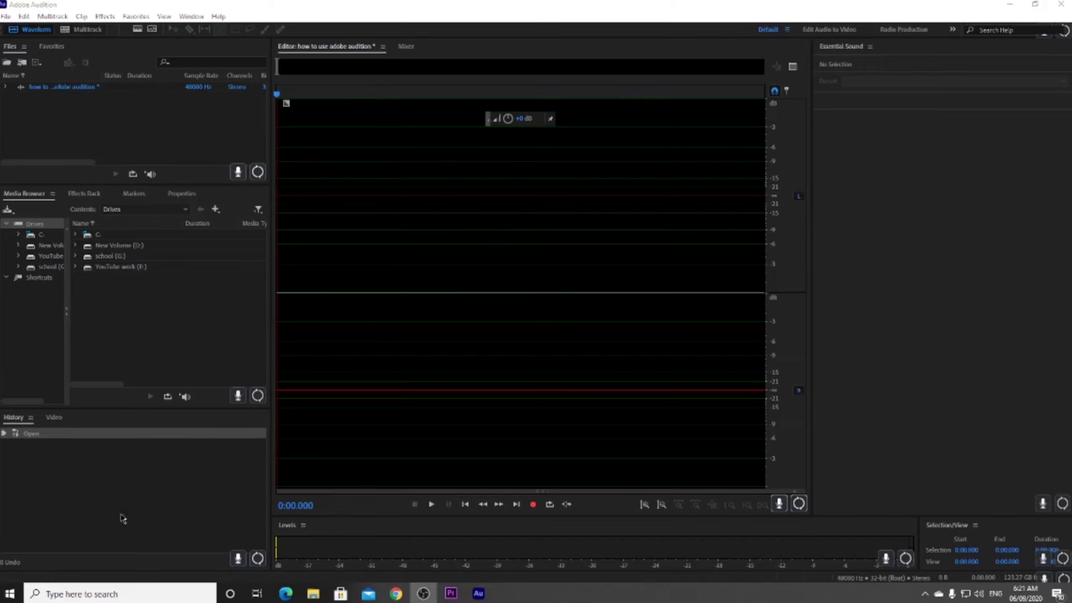
- Record a short spoken voice clip into the Editor waveform
{"action": "left_click", "coordinate": [532, 505]}
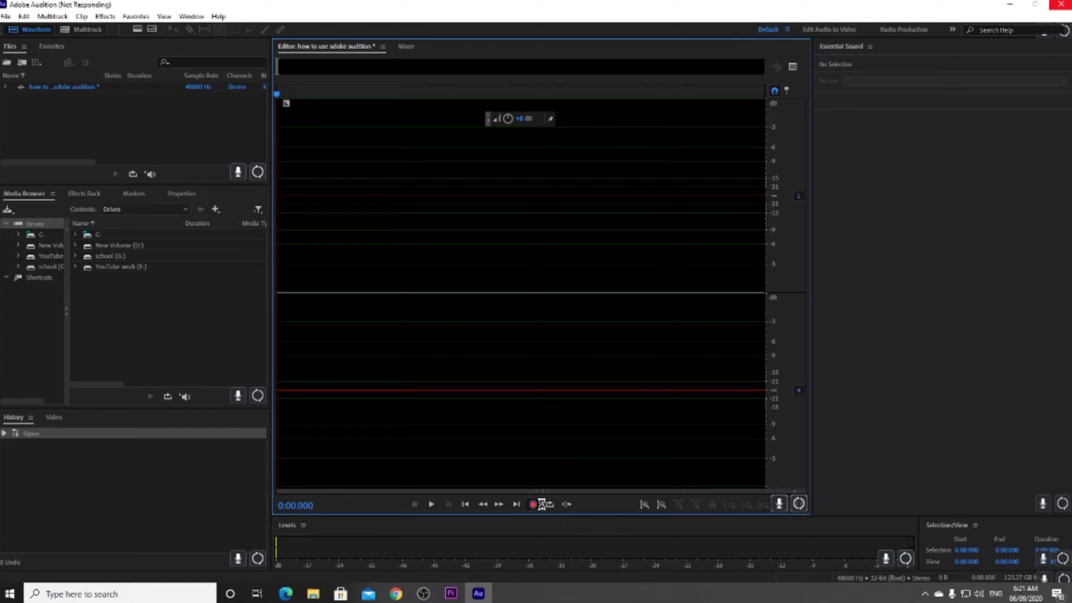
{"action": "left_click", "coordinate": [529, 505]}
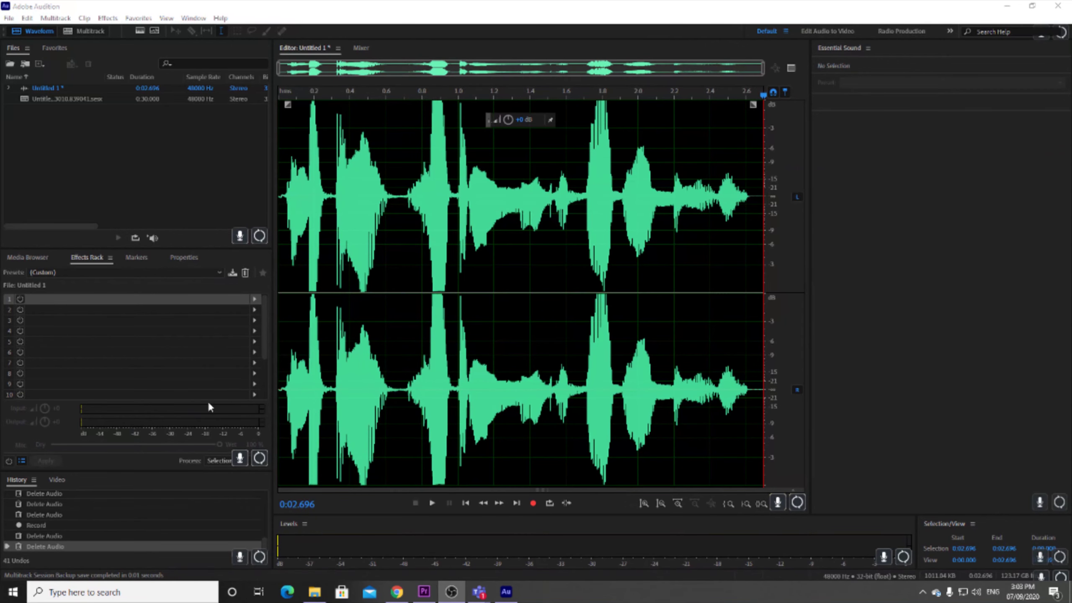
- Insert DeNoise into effects rack slot 1 and move its settings window aside
{"action": "left_click", "coordinate": [255, 300]}
{"action": "mouse_move", "coordinate": [314, 389]}
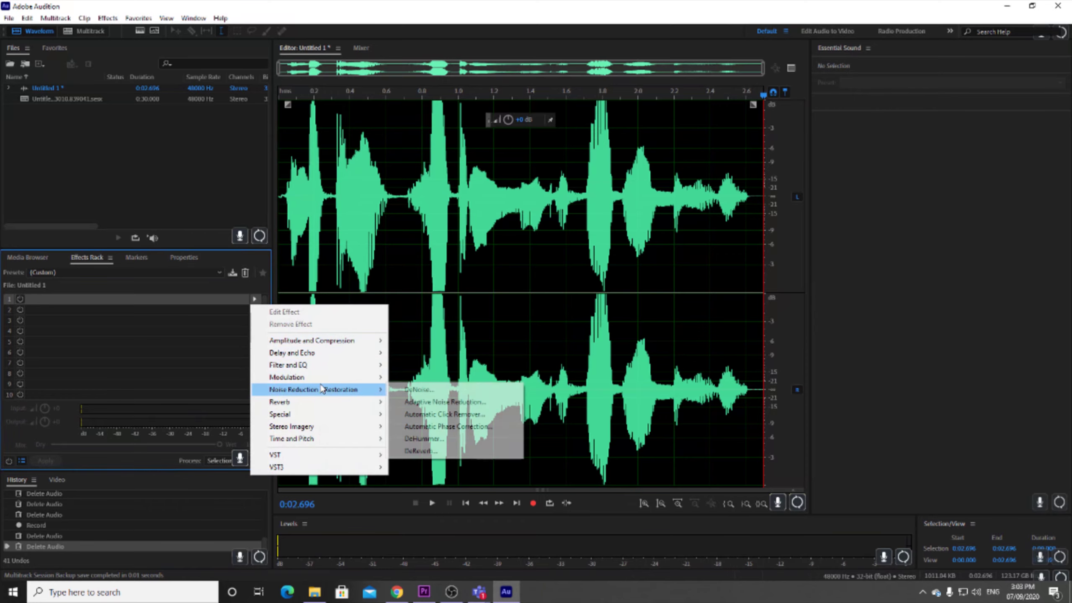
{"action": "left_click", "coordinate": [419, 390]}
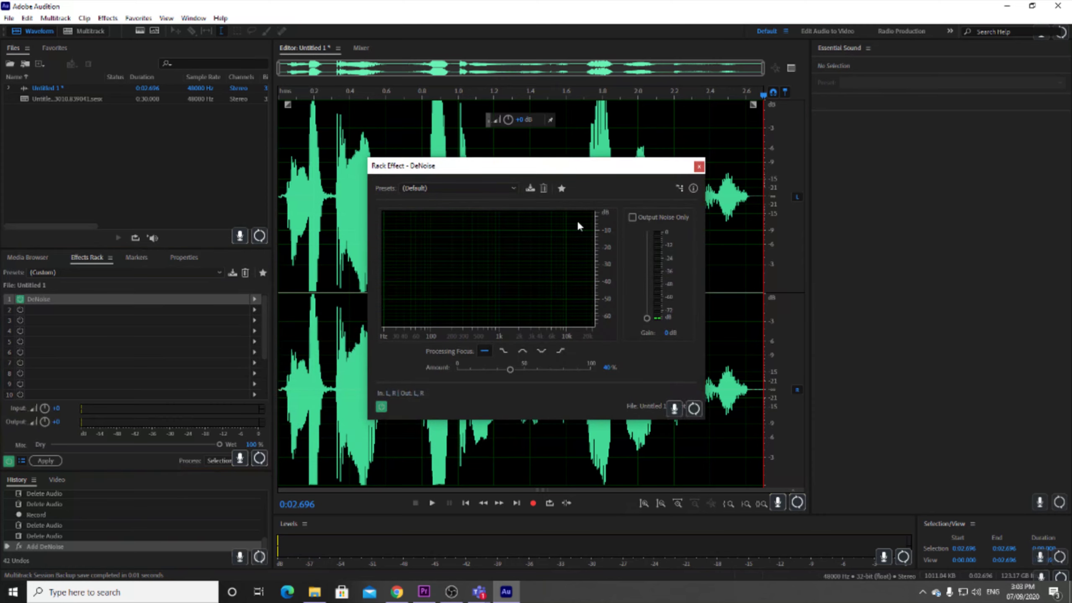
{"action": "left_click_drag", "start_coordinate": [587, 168], "coordinate": [517, 148]}
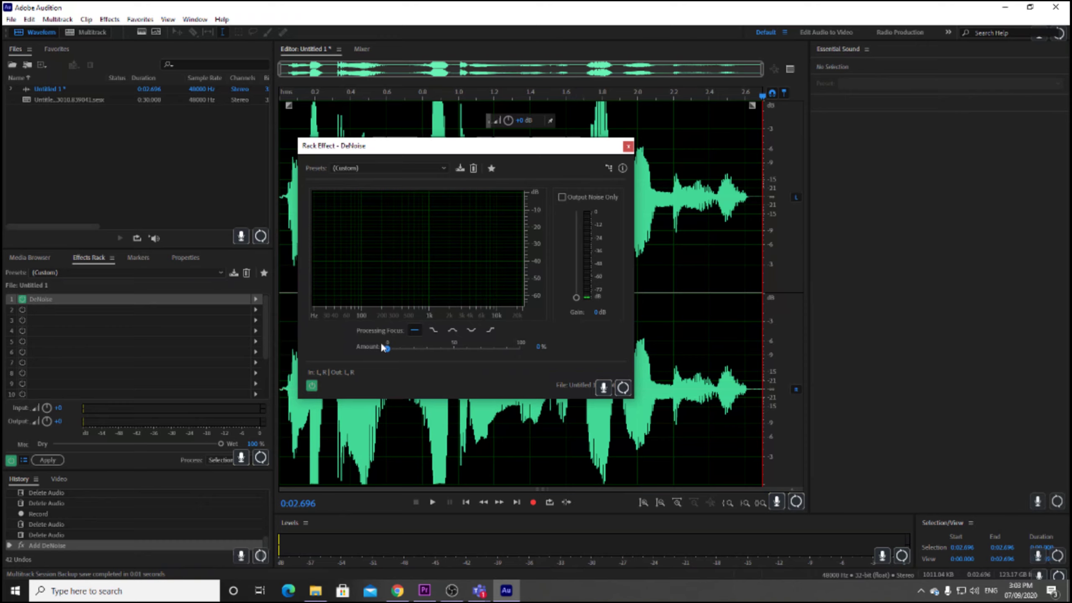
- Play the voice with DeNoise amount at 100%, then close the DeNoise settings
{"action": "key", "text": "space"}
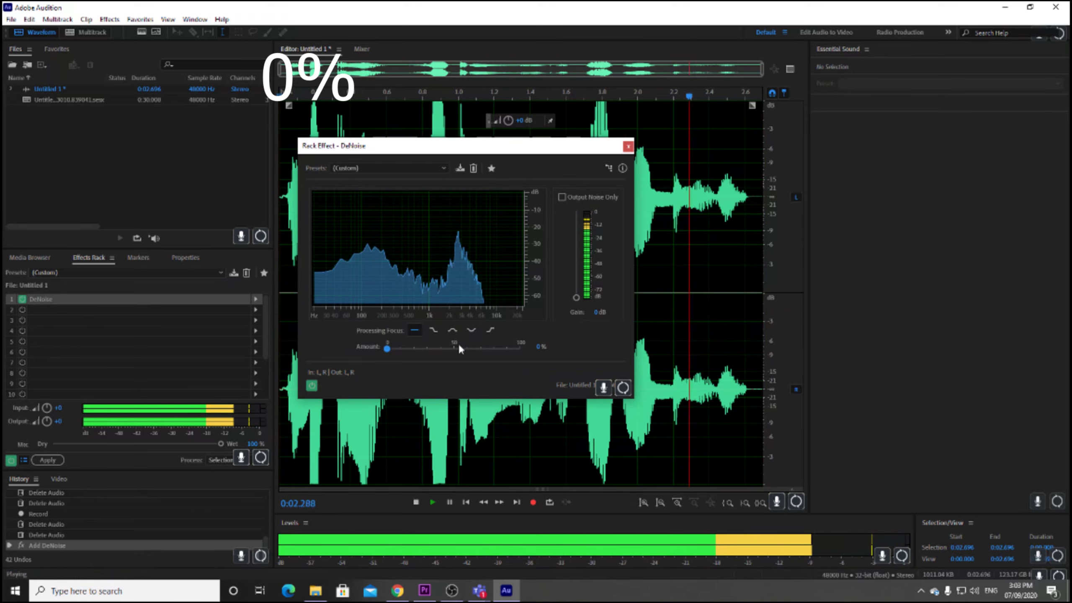
{"action": "left_click_drag", "start_coordinate": [466, 347], "coordinate": [561, 347]}
{"action": "key", "text": "space"}
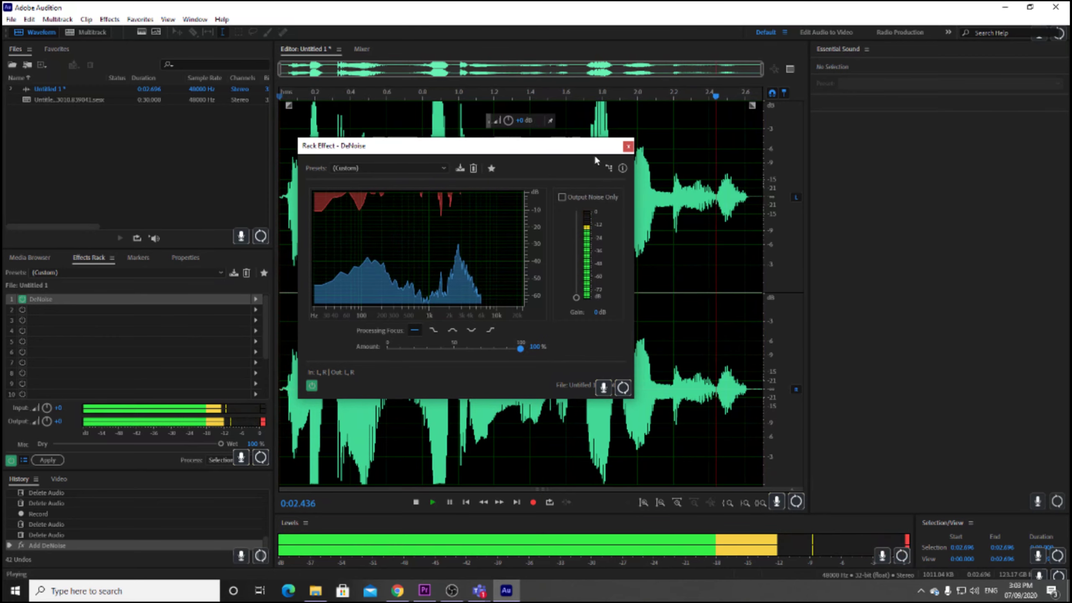
{"action": "left_click", "coordinate": [628, 147]}
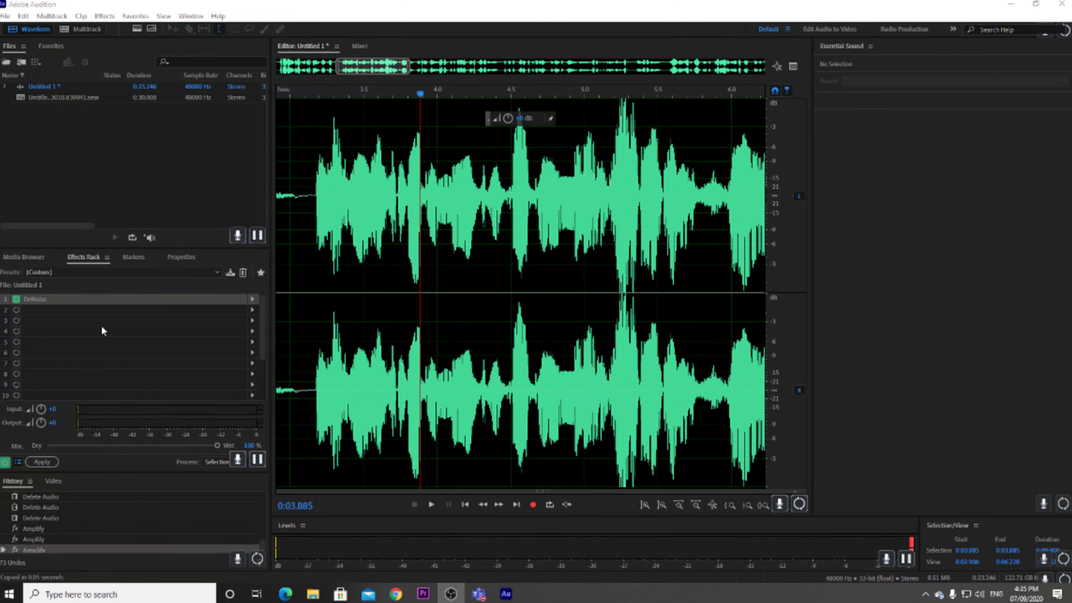
- Open the Export File window, dismissing the rack effects warning
{"action": "left_click", "coordinate": [5, 17]}
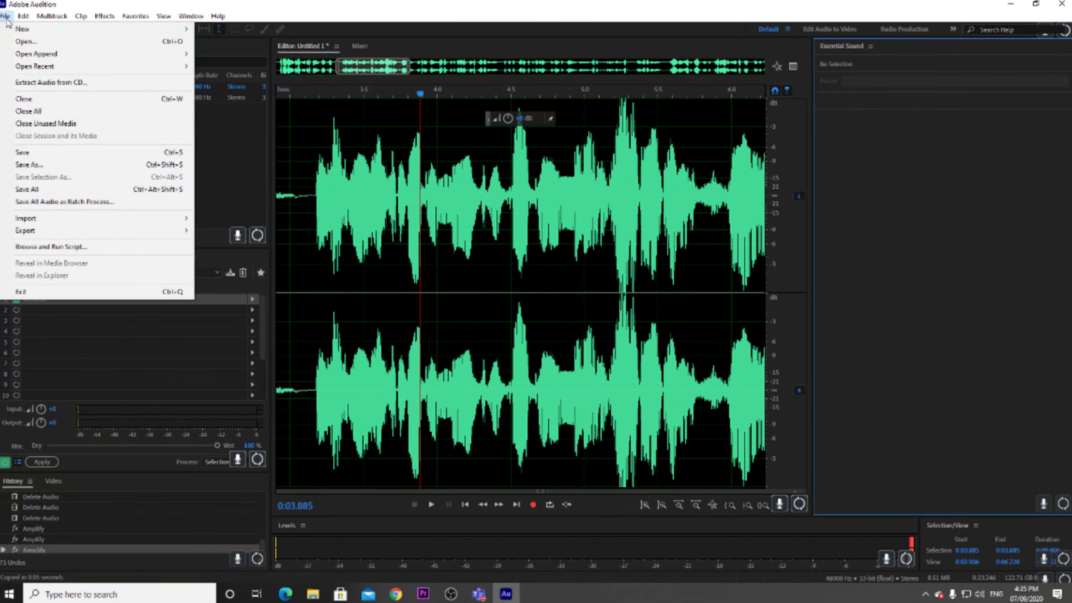
{"action": "mouse_move", "coordinate": [34, 231]}
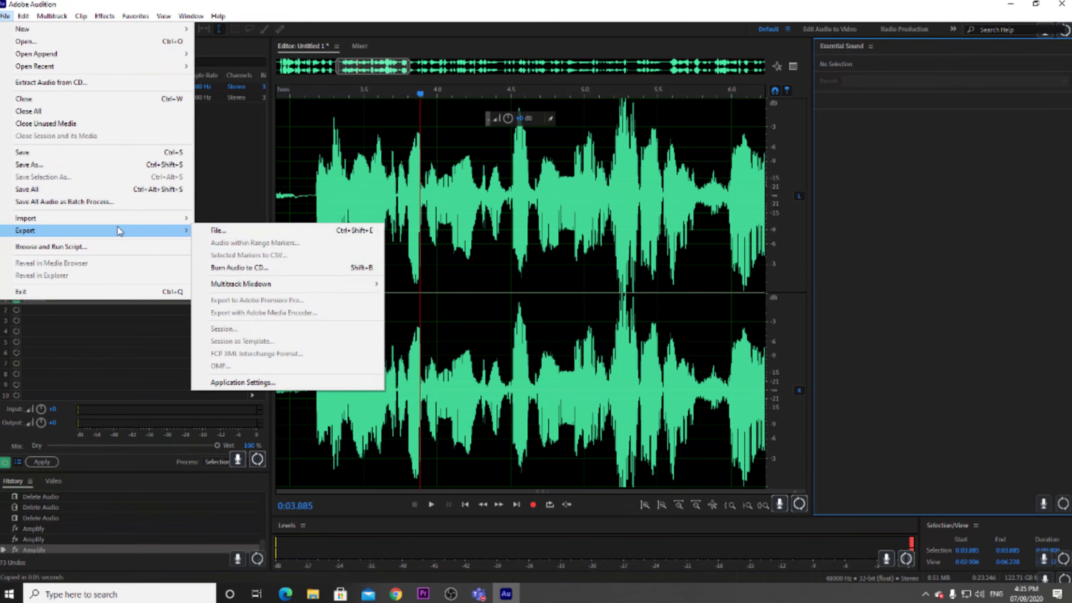
{"action": "left_click", "coordinate": [241, 233]}
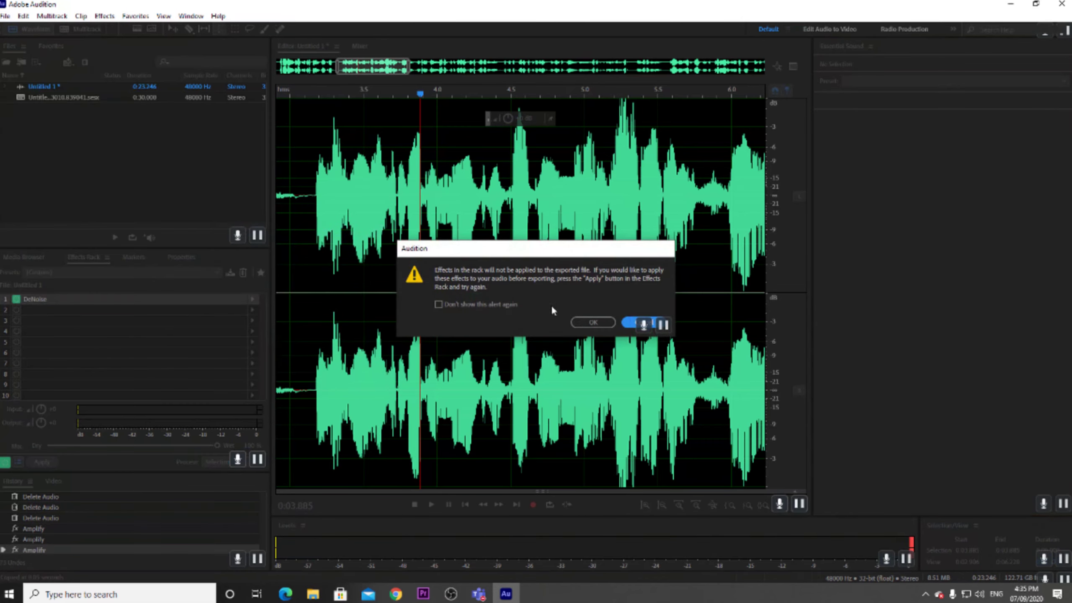
{"action": "left_click", "coordinate": [590, 324]}
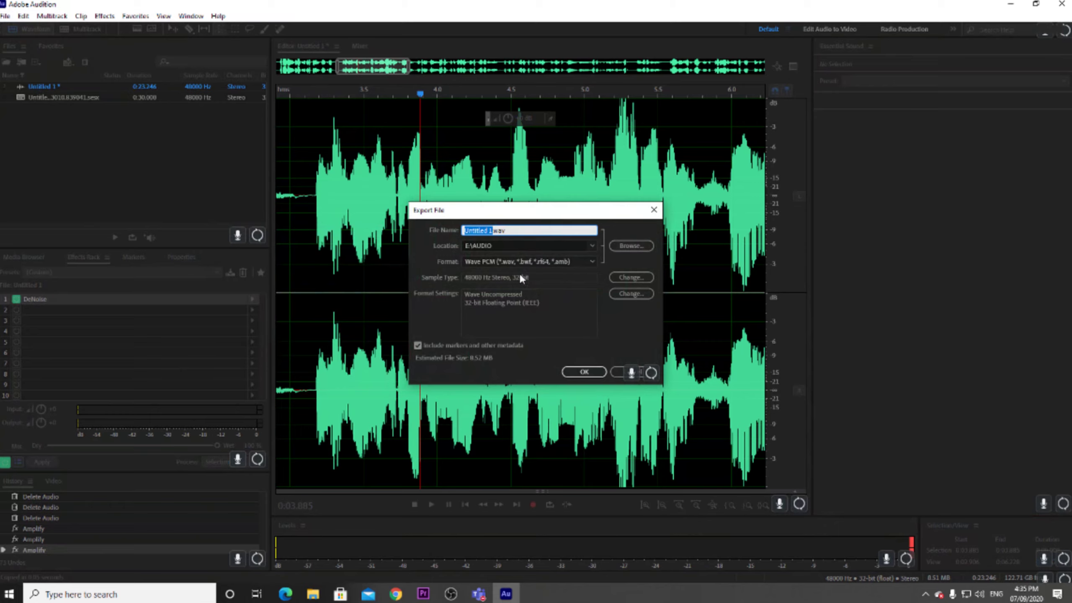
{"action": "type", "text": "how to use adibe audition"}
- Export the recording as 'how to use adobe audition.wav' to E:\AUDIO
{"action": "left_click", "coordinate": [585, 373]}
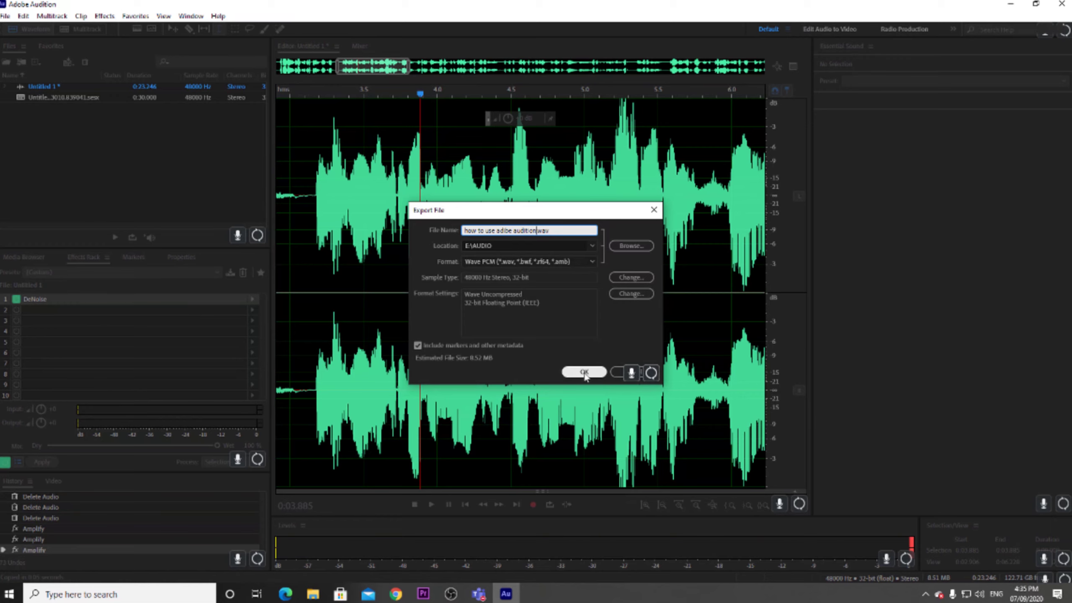